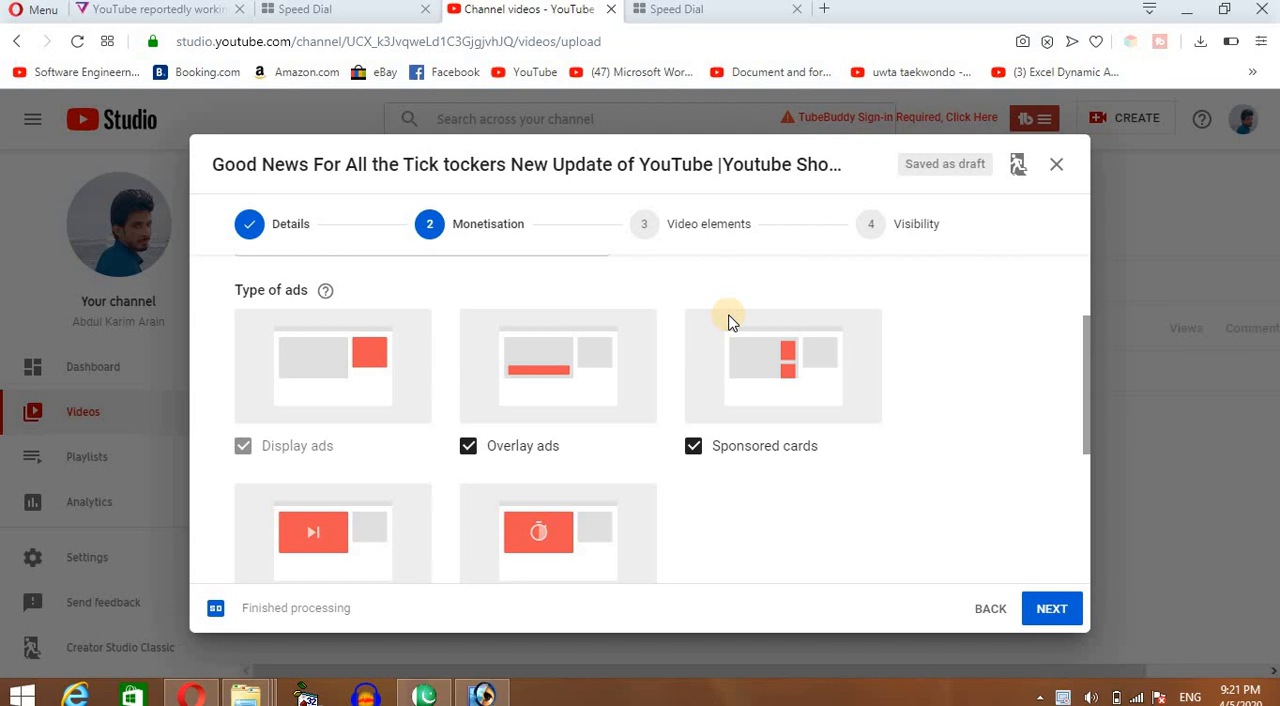
Go to the video elements stage and add a video element to a new end screen.
{"action": "left_click", "coordinate": [710, 245]}
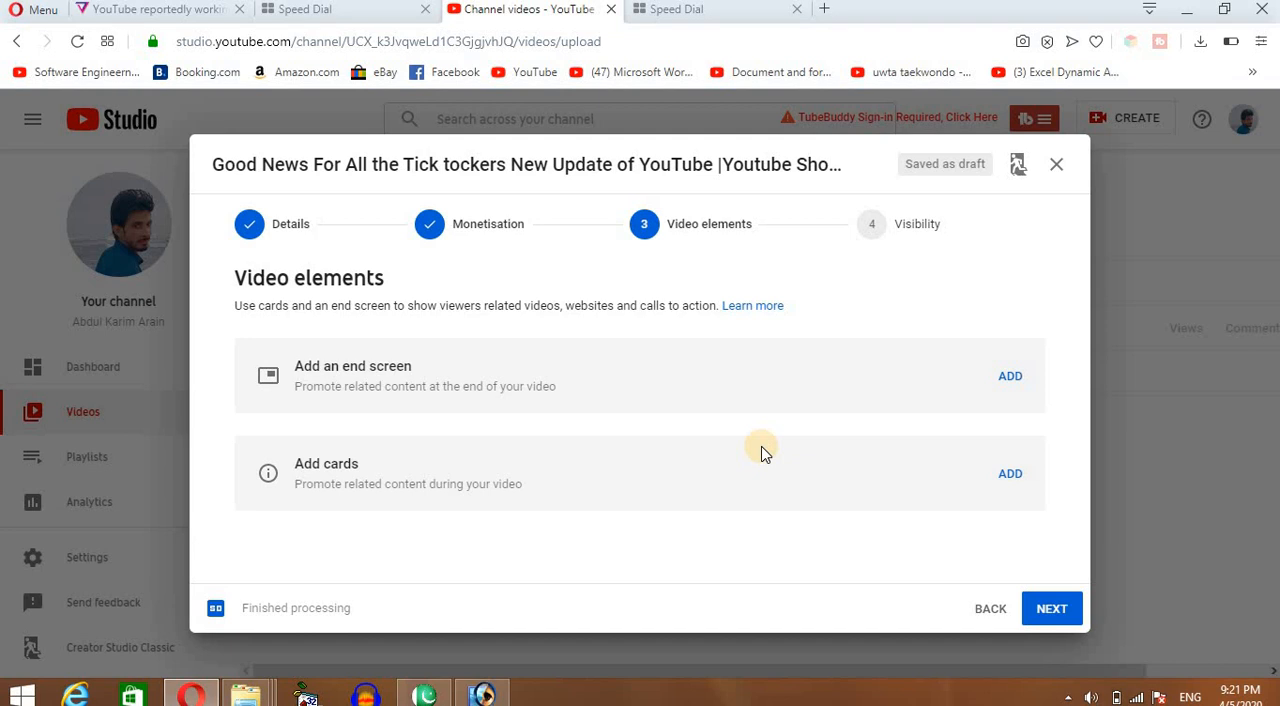
{"action": "left_click", "coordinate": [1005, 376]}
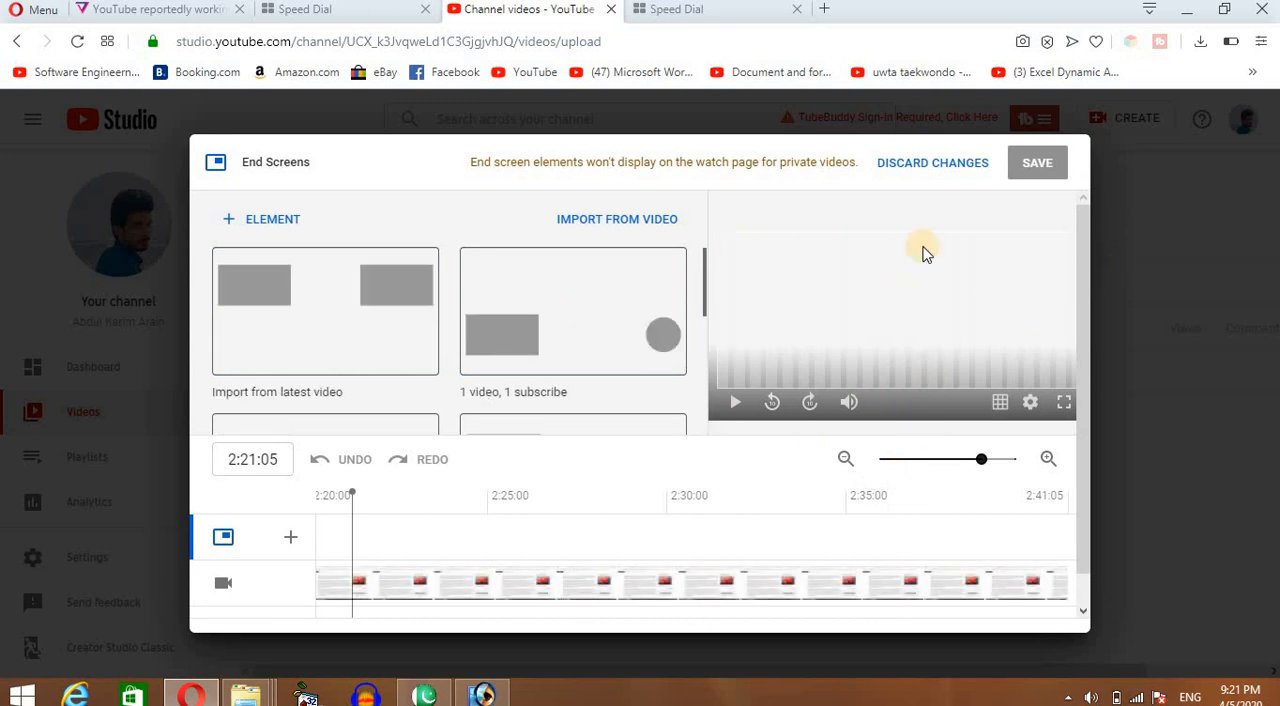
{"action": "left_click", "coordinate": [252, 222]}
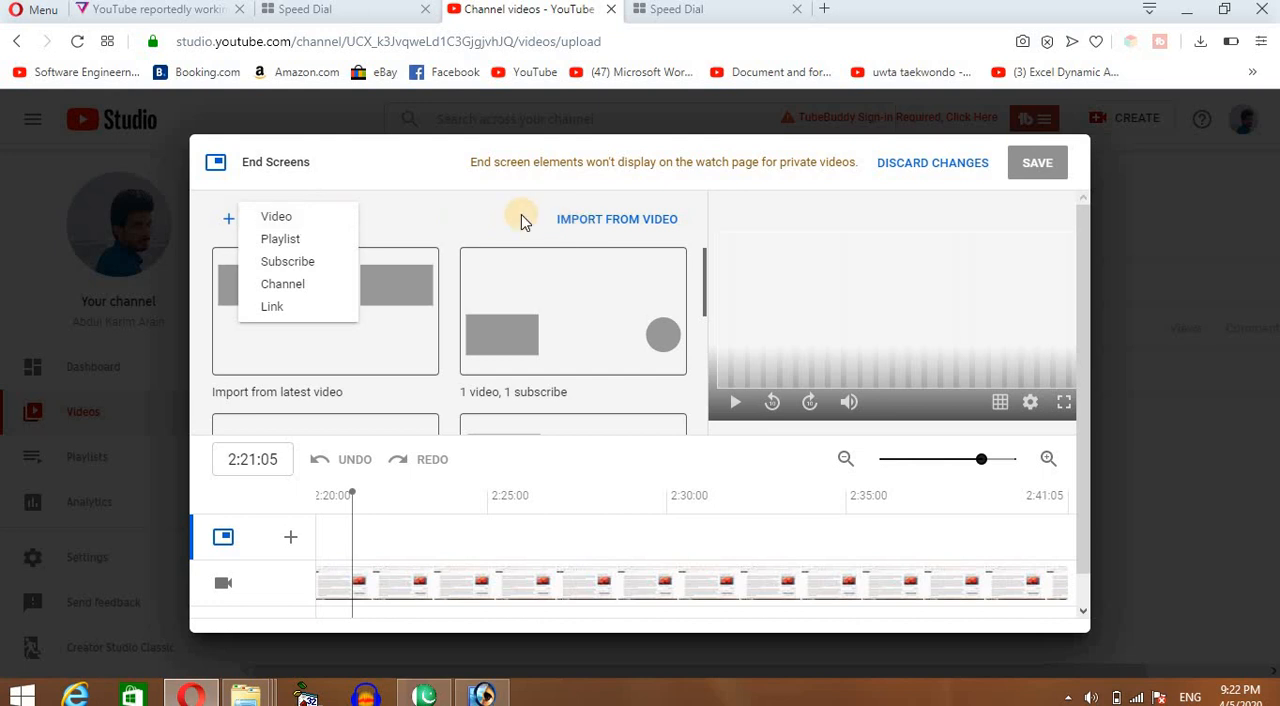
{"action": "left_click", "coordinate": [403, 229]}
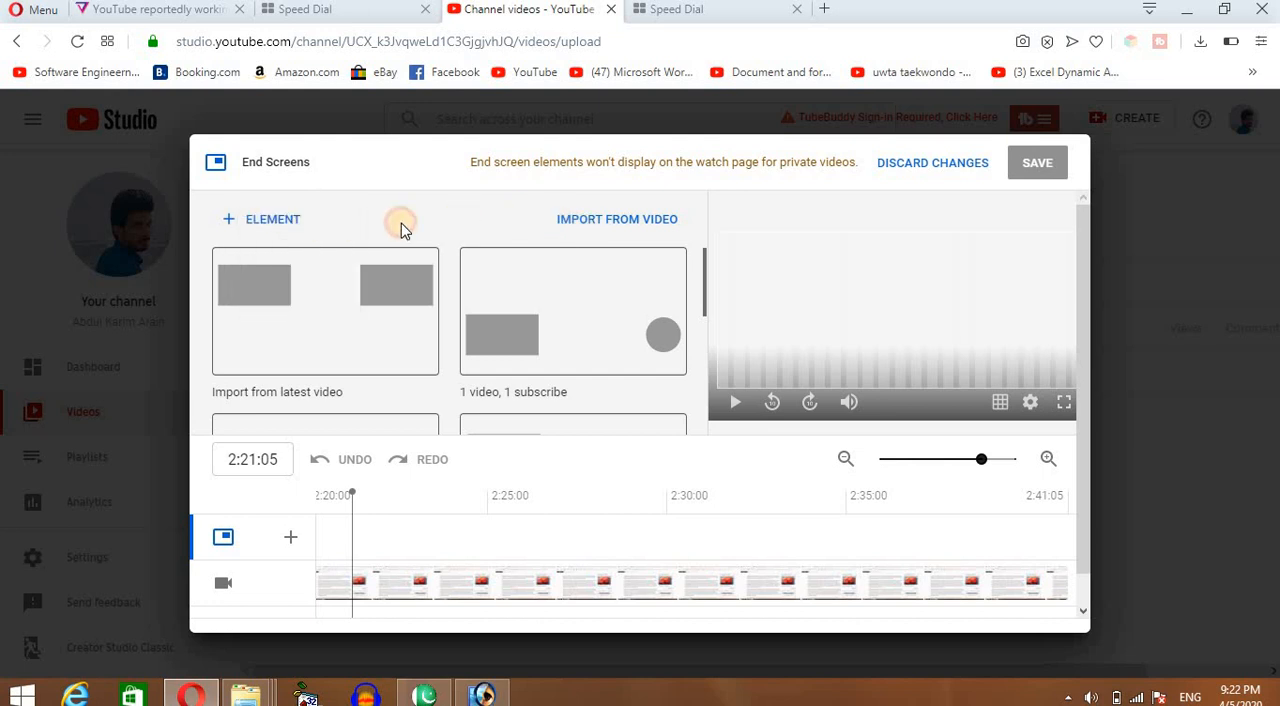
{"action": "left_click", "coordinate": [244, 218]}
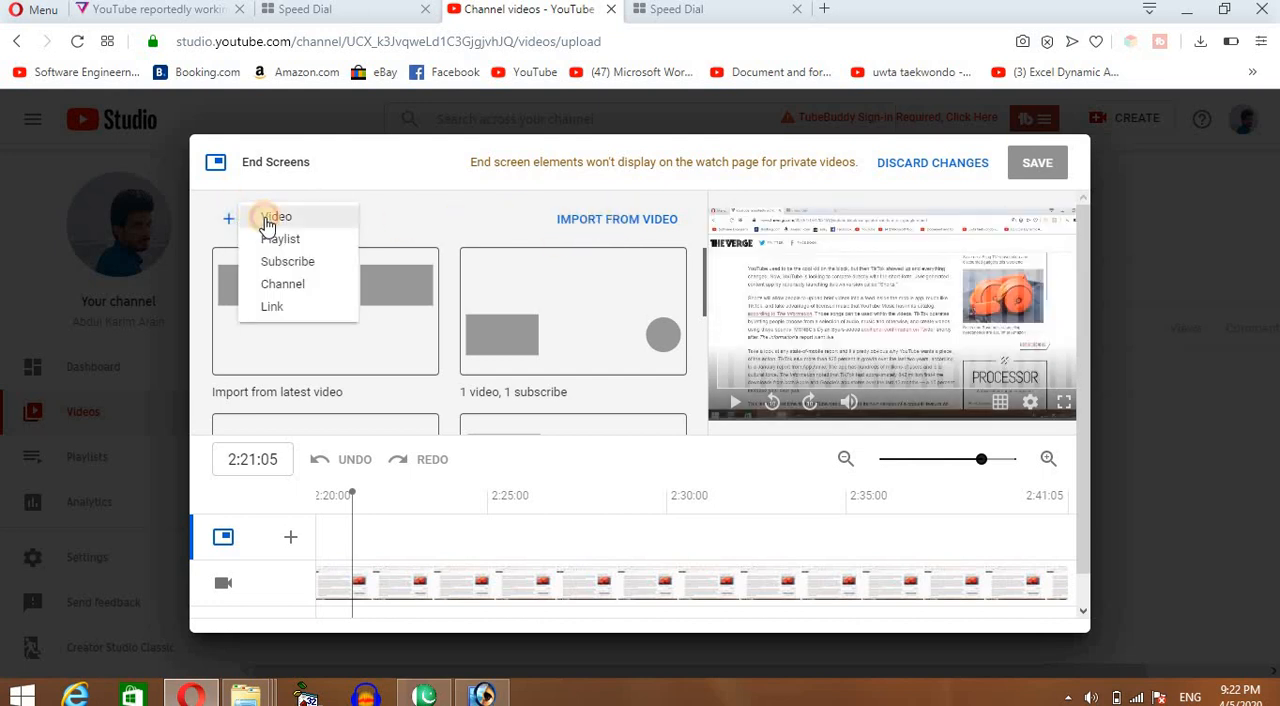
{"action": "left_click", "coordinate": [263, 216]}
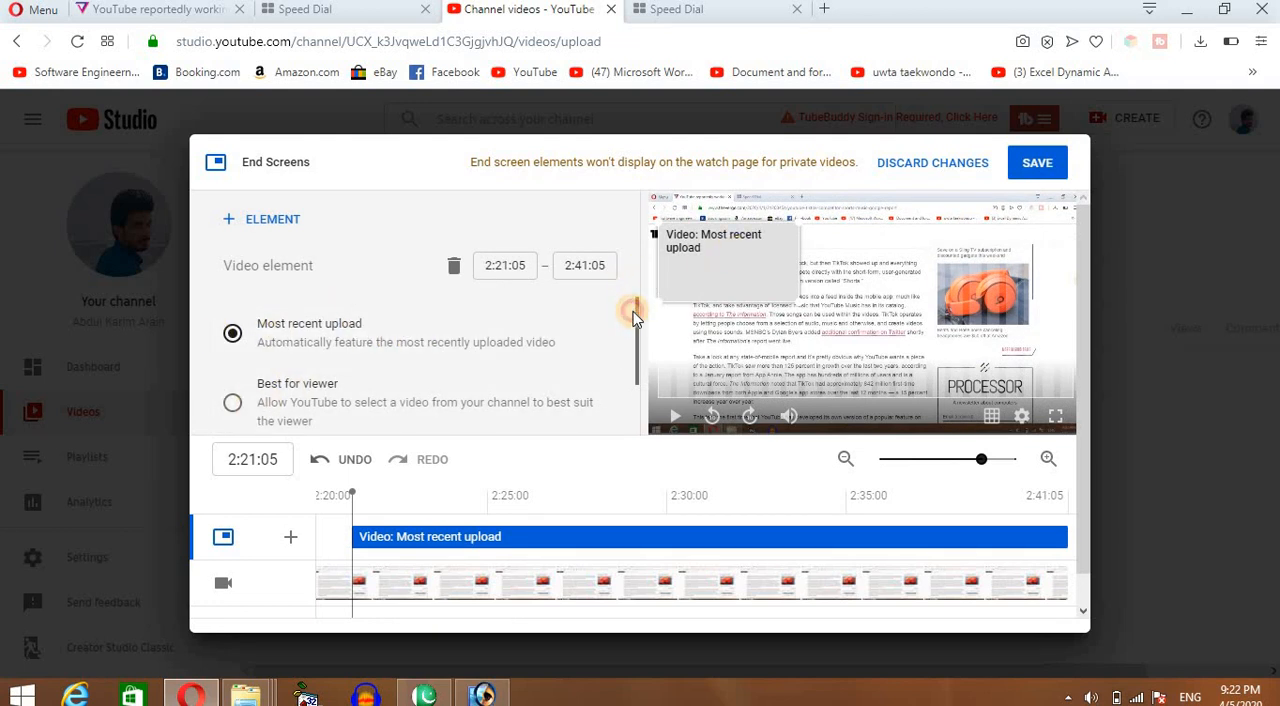
Set the element to the specific video "How to Give Title,Tag and Description to Video For more Views" and start it at 2:36:05.
{"action": "left_click_drag", "start_coordinate": [640, 316], "coordinate": [429, 400]}
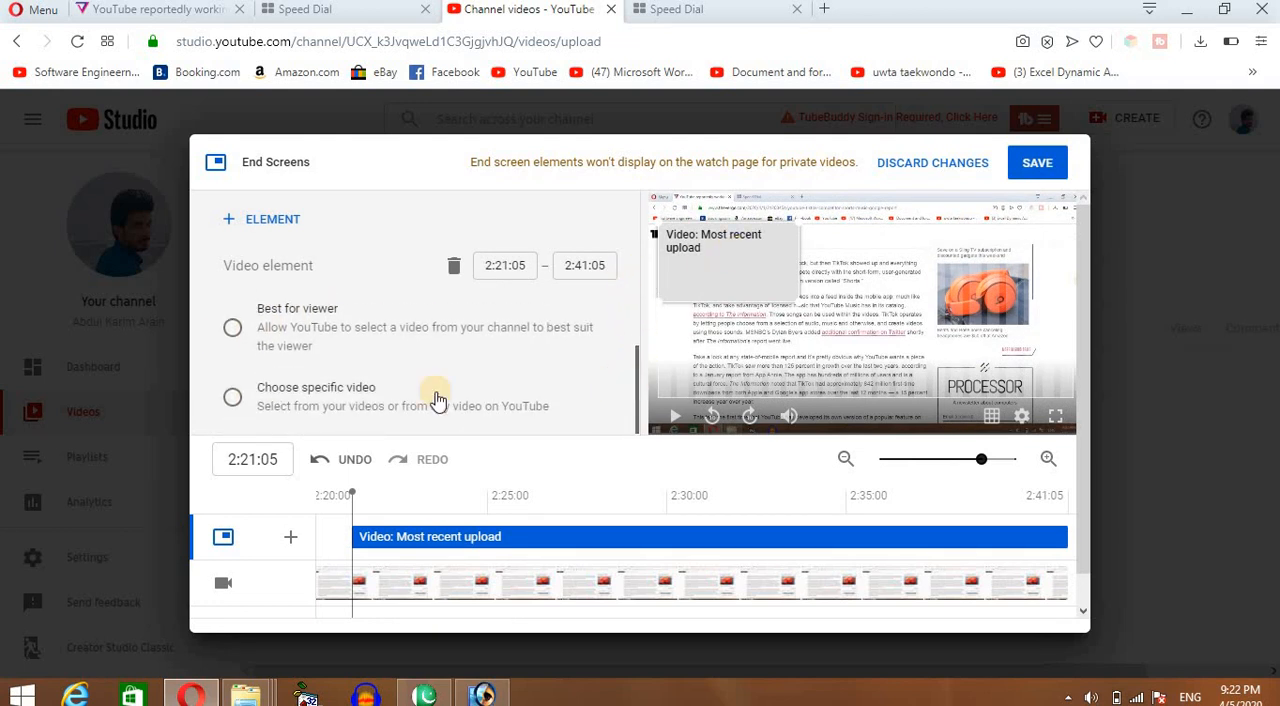
{"action": "left_click", "coordinate": [232, 396]}
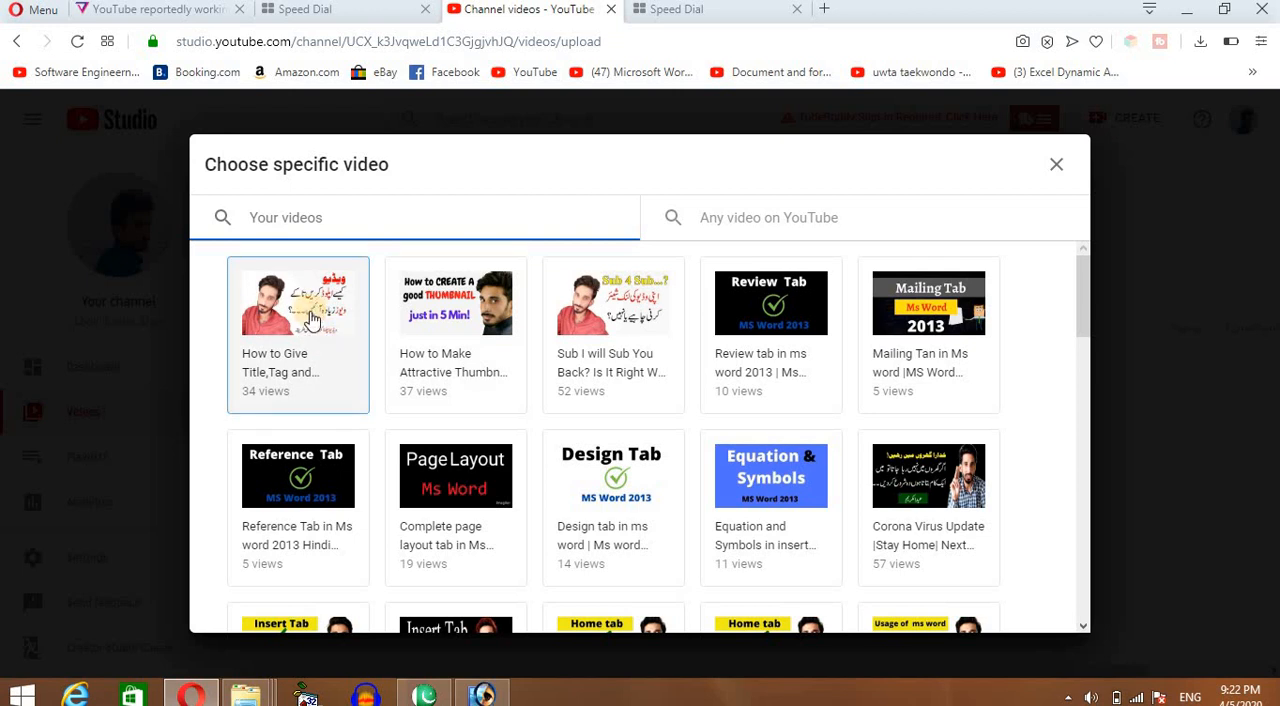
{"action": "left_click", "coordinate": [310, 318]}
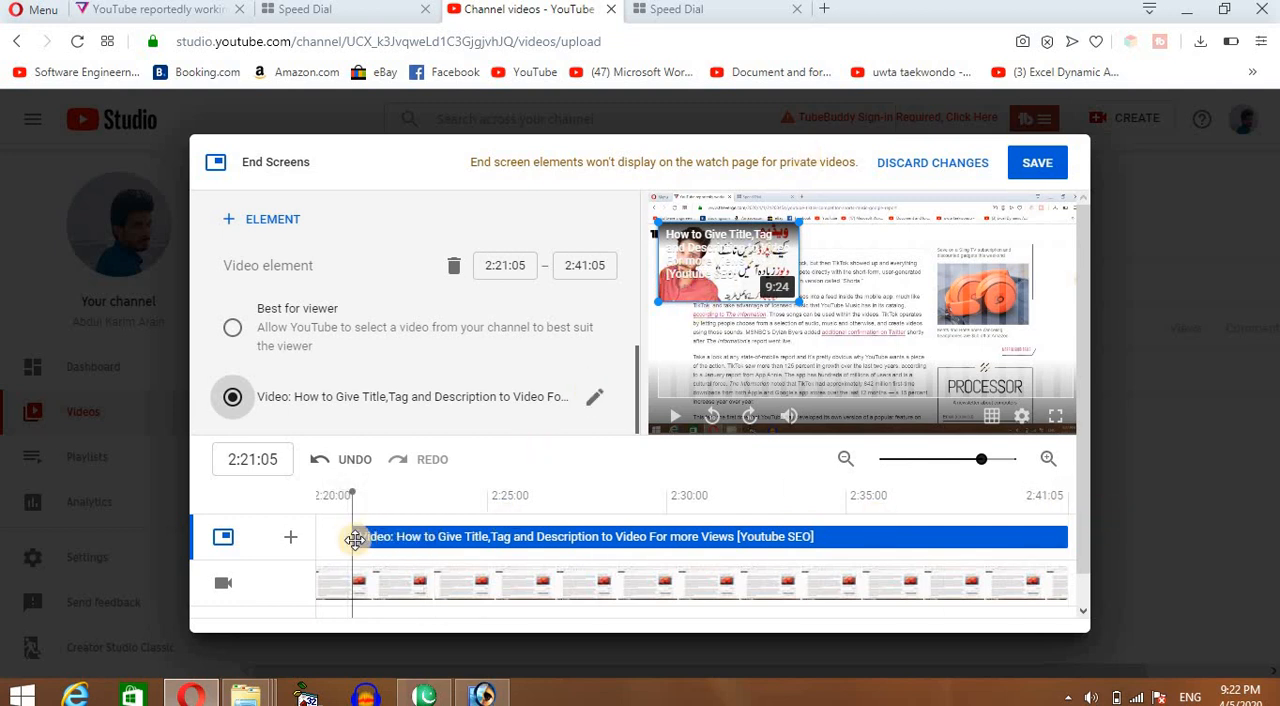
{"action": "left_click_drag", "start_coordinate": [349, 540], "coordinate": [908, 562]}
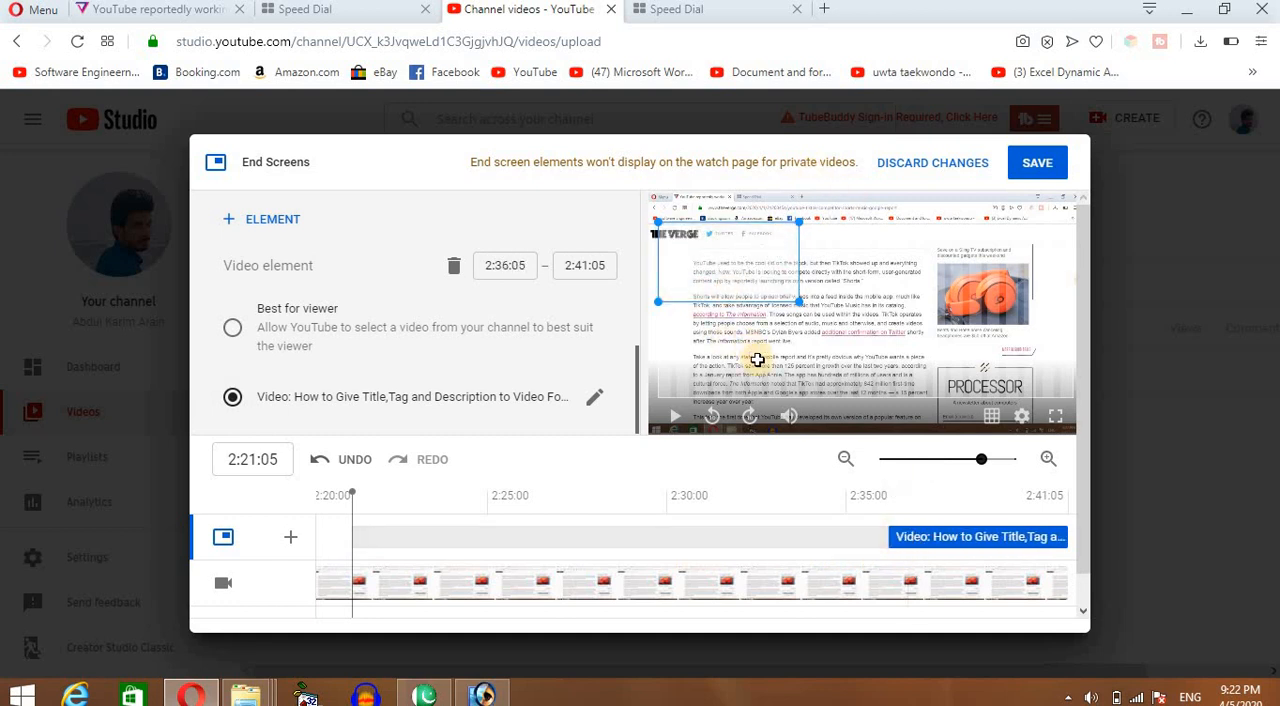
Add a second video element featuring the specific video "How to Make Attractive Thumbnail for YouTube Videos in Just 5 minutes!".
{"action": "left_click", "coordinate": [265, 226]}
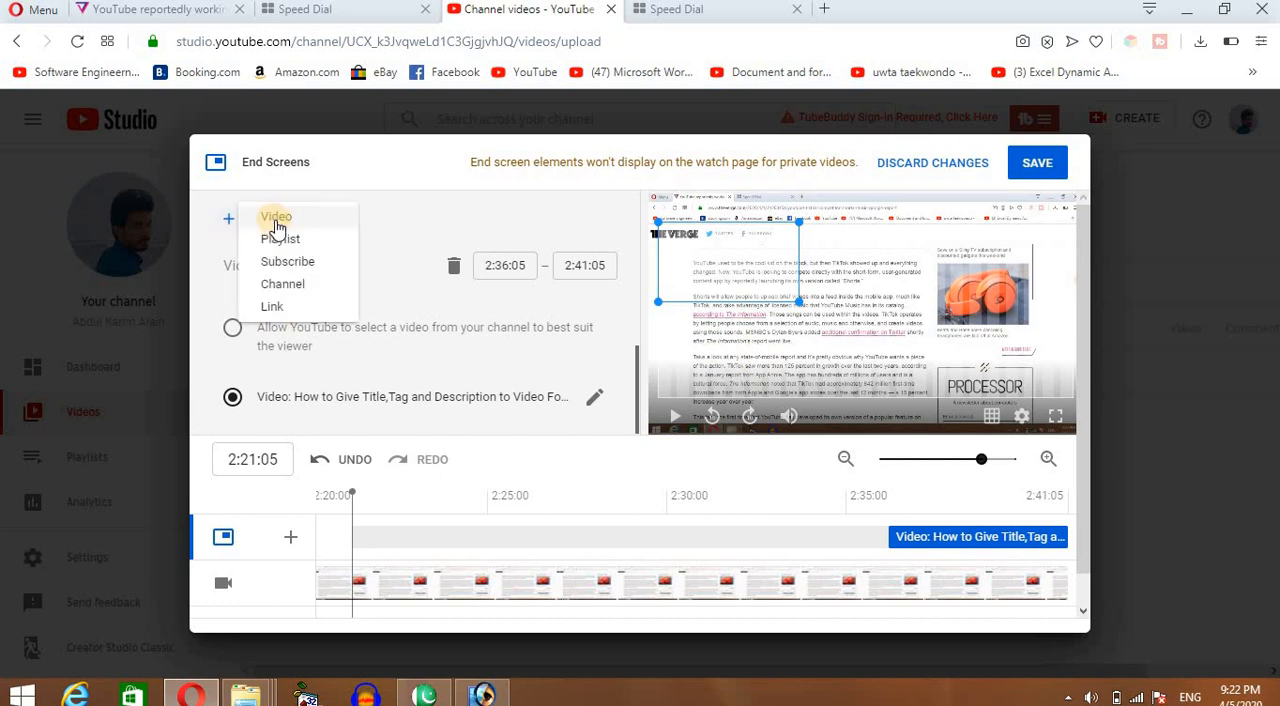
{"action": "left_click", "coordinate": [277, 227]}
{"action": "left_click", "coordinate": [232, 398]}
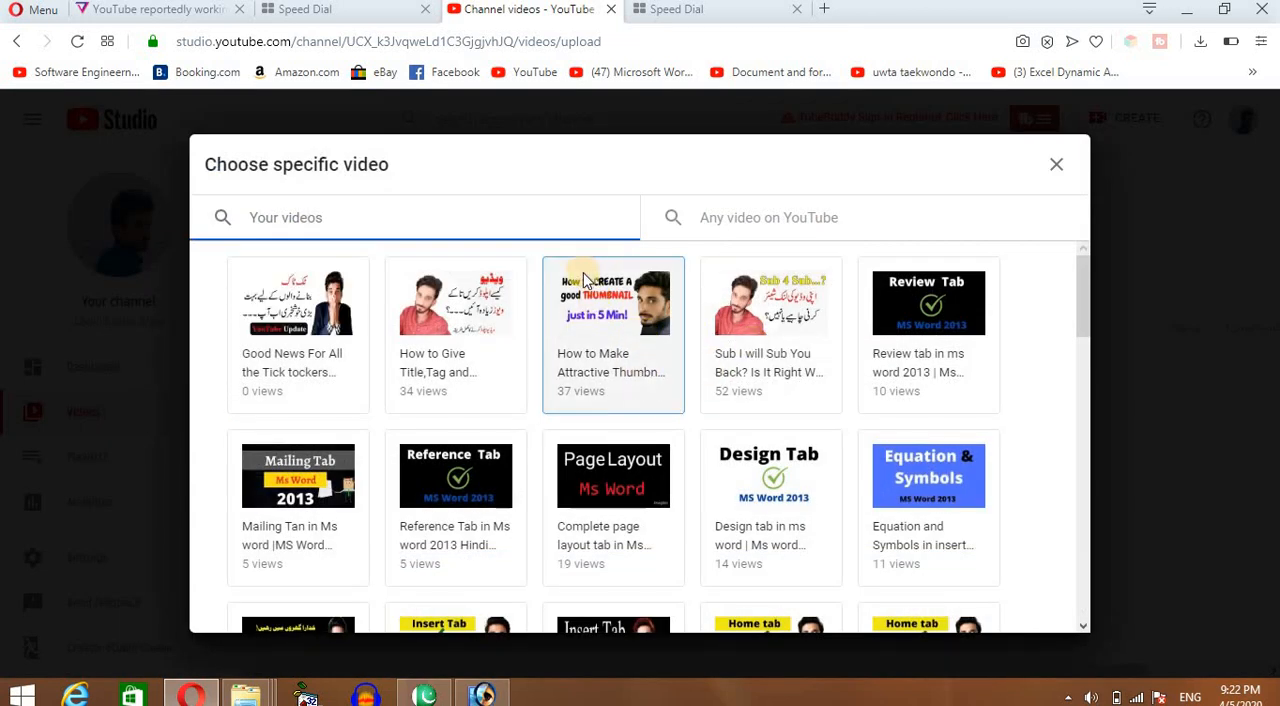
{"action": "left_click", "coordinate": [586, 280]}
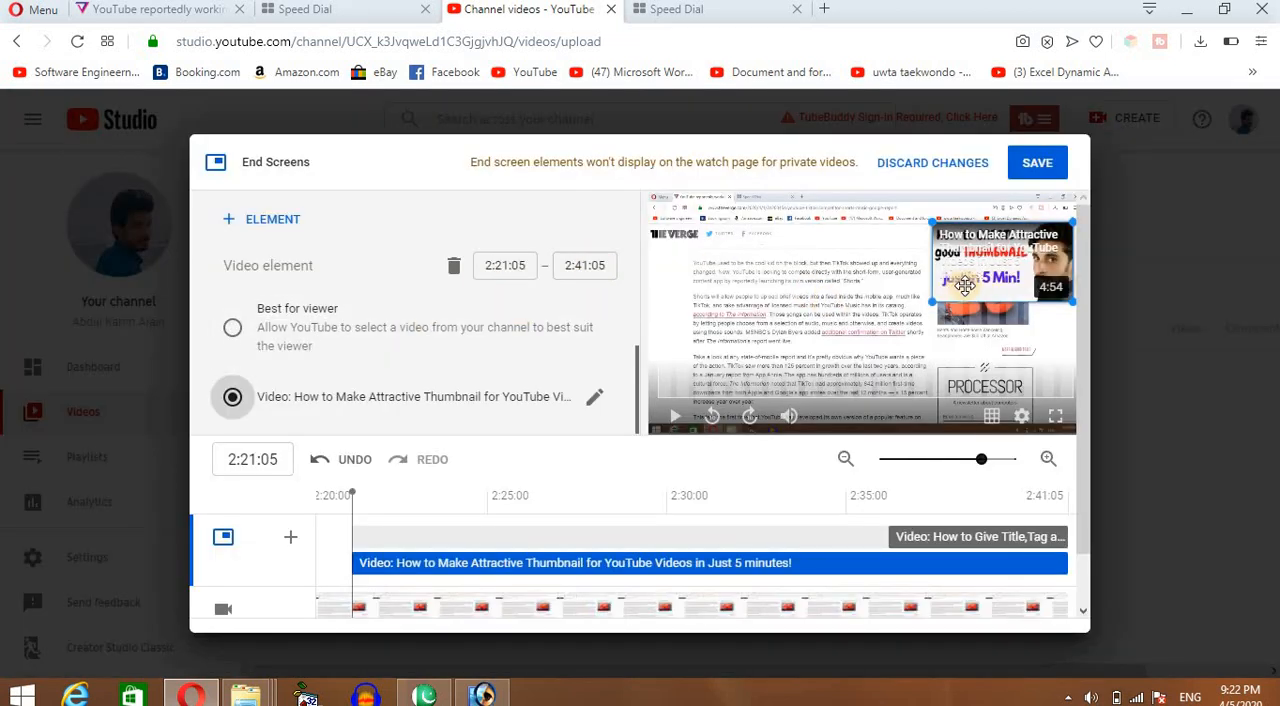
Place the thumbnail video element below the first one, starting at 2:36:05, and save the end screen.
{"action": "left_click_drag", "start_coordinate": [979, 282], "coordinate": [682, 394]}
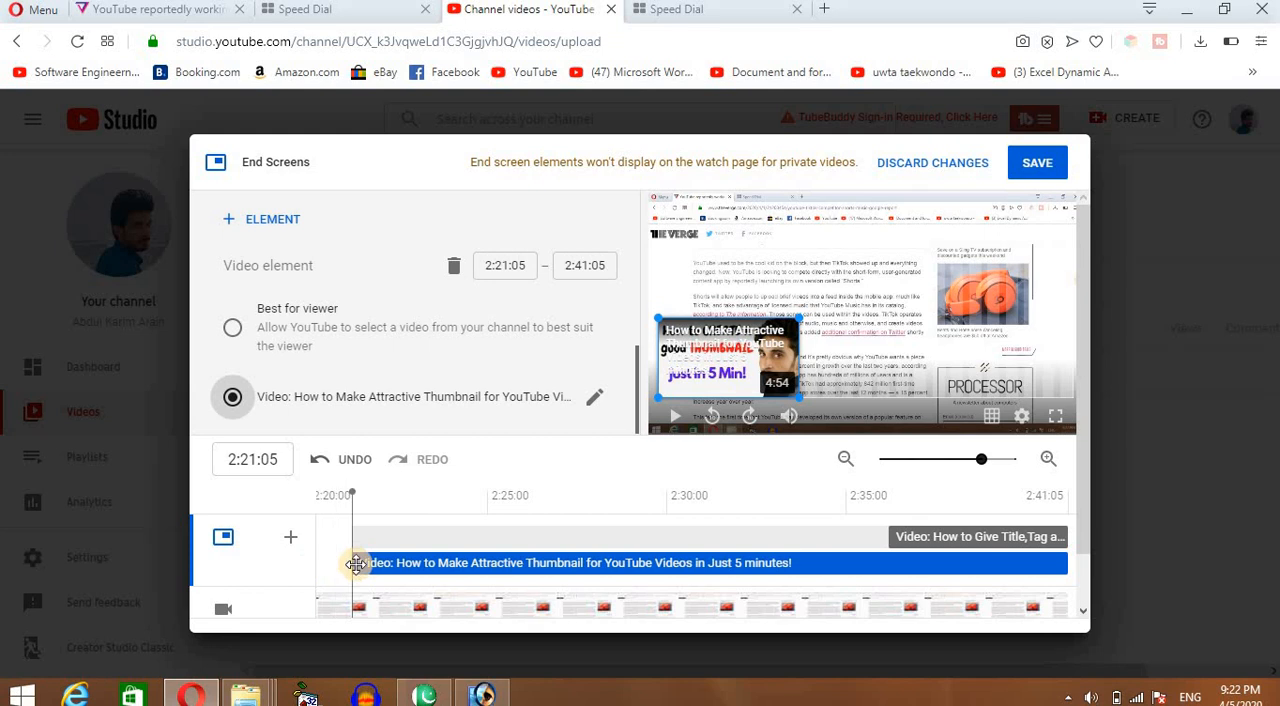
{"action": "left_click_drag", "start_coordinate": [352, 564], "coordinate": [890, 563]}
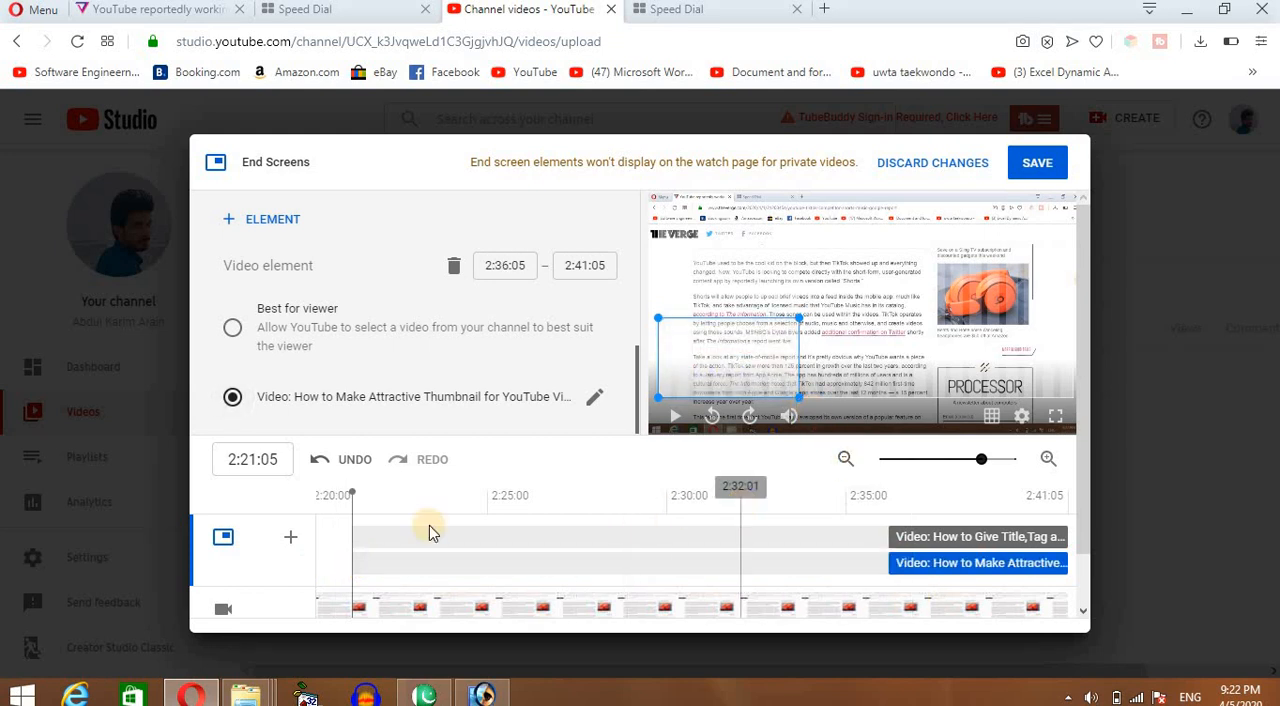
{"action": "left_click_drag", "start_coordinate": [352, 494], "coordinate": [909, 536]}
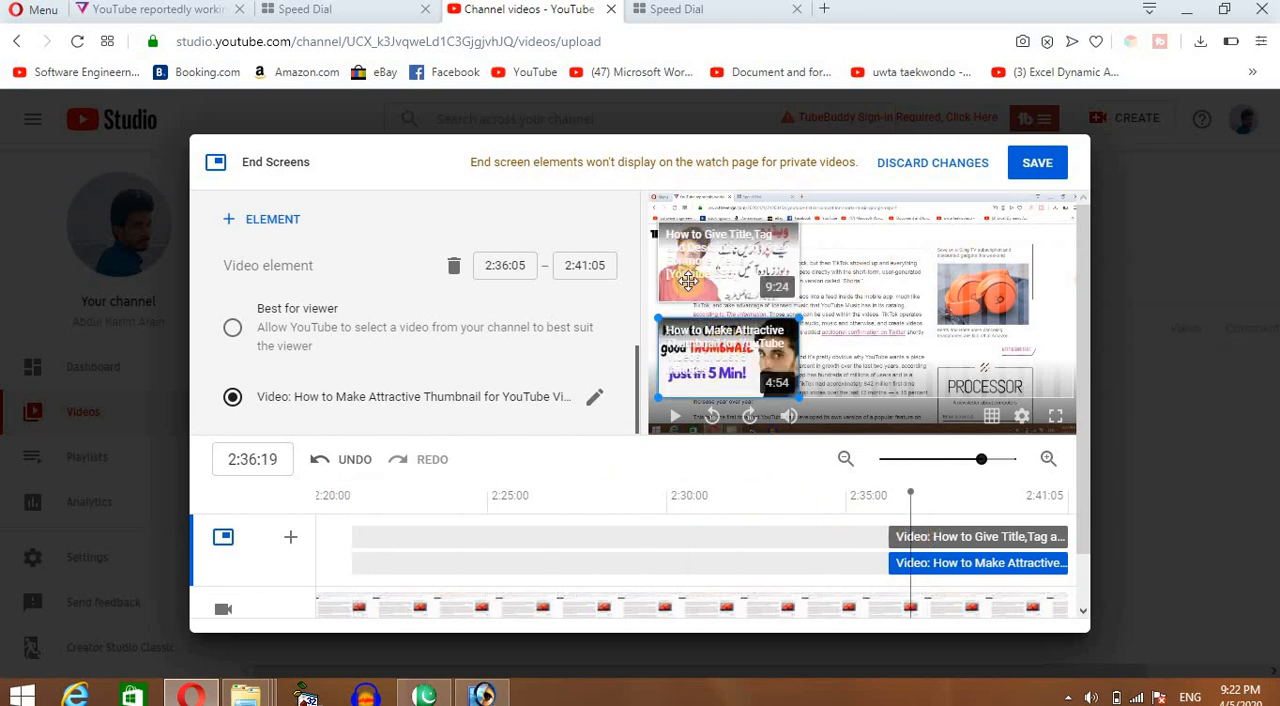
{"action": "left_click", "coordinate": [1041, 167]}
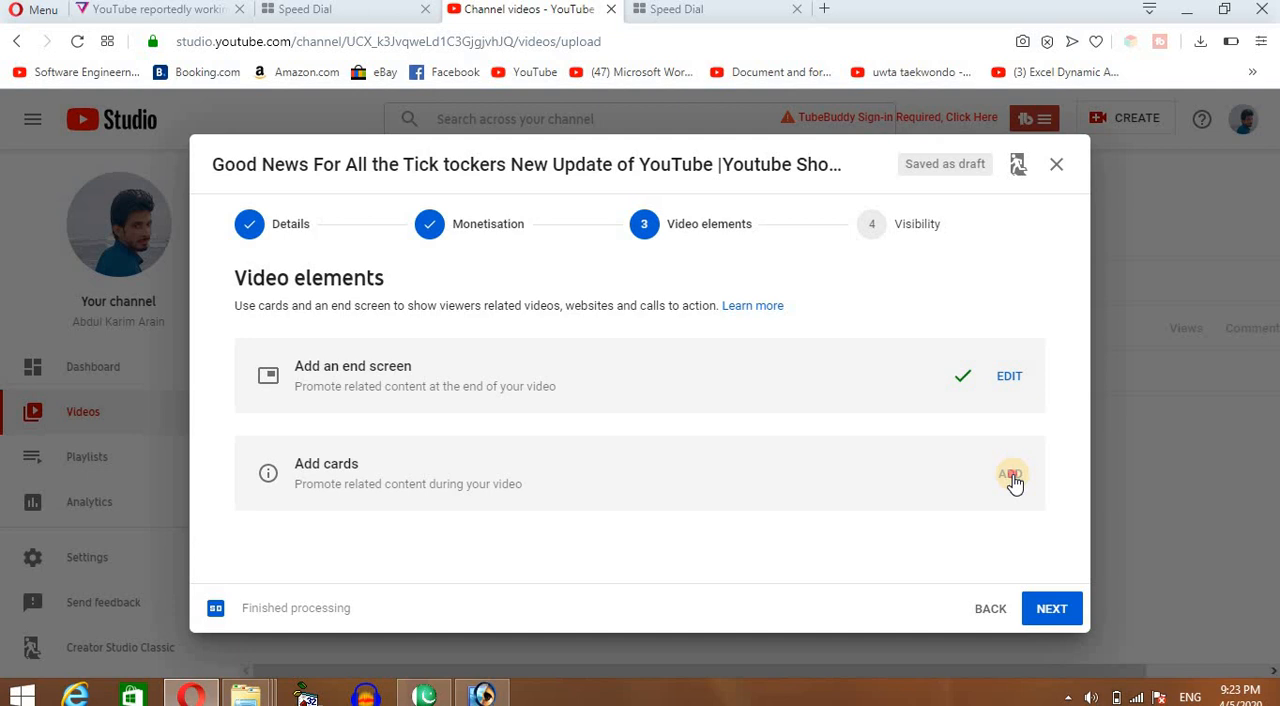
Open the cards editor for the video and mute its preview.
{"action": "left_click", "coordinate": [1011, 476]}
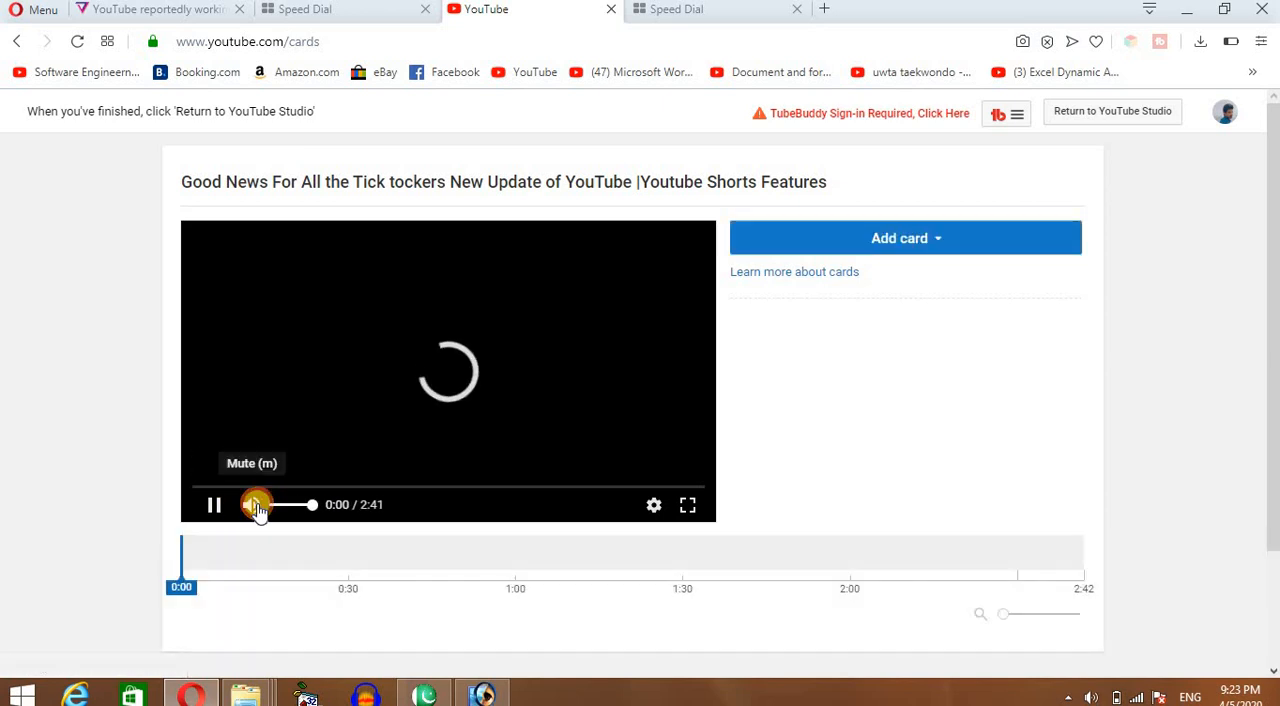
{"action": "left_click", "coordinate": [252, 505]}
Create a video card for the upload "How to Make Attractive Thumbnail" and move it to 0:14 on the timeline.
{"action": "left_click", "coordinate": [945, 238]}
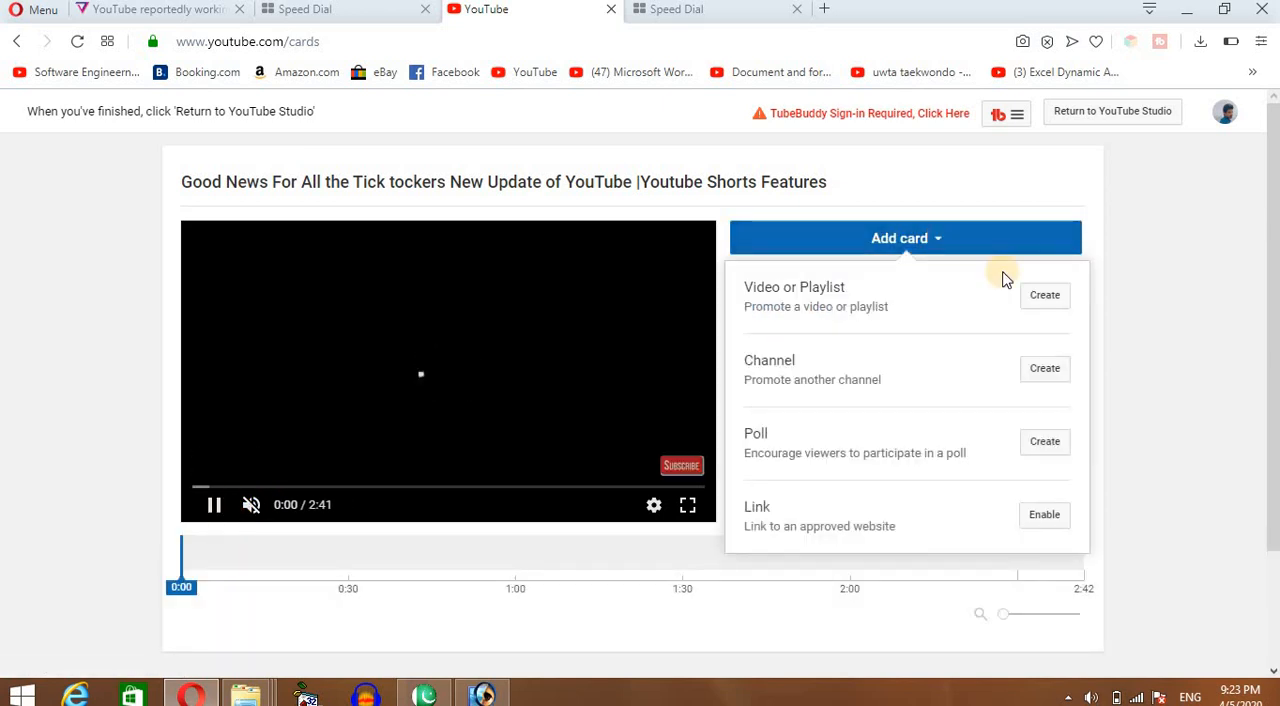
{"action": "left_click", "coordinate": [1043, 296]}
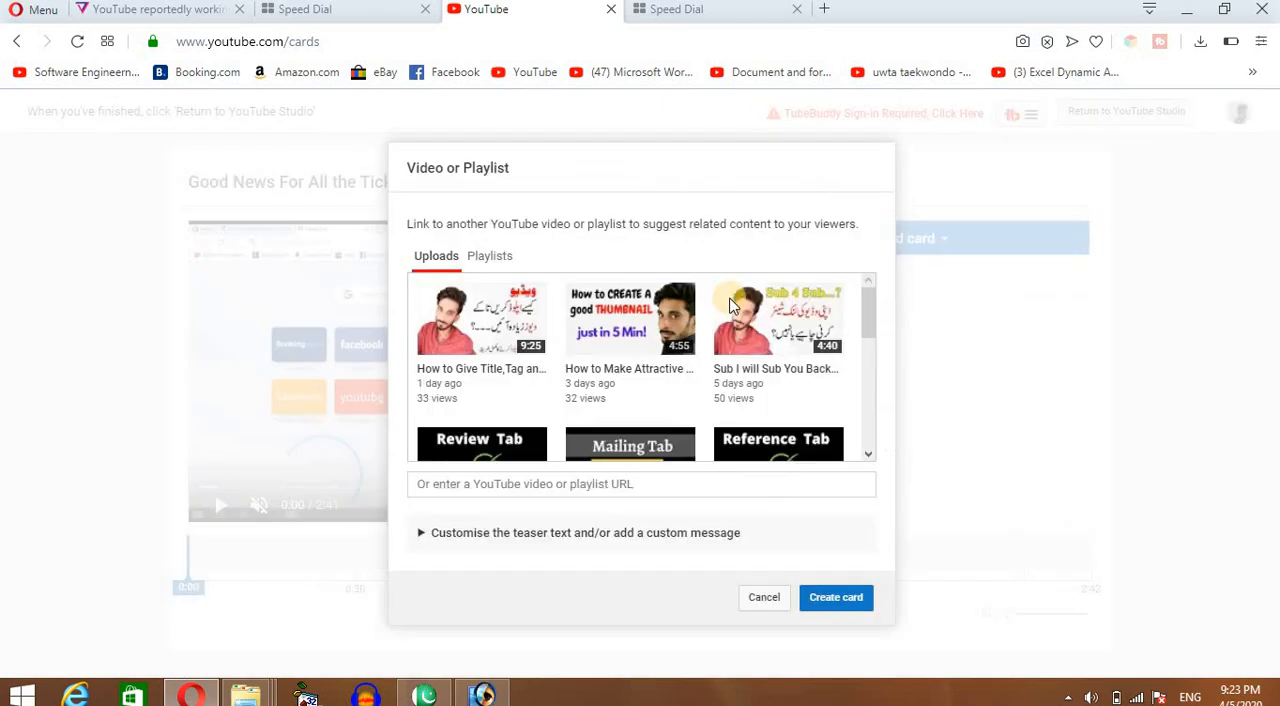
{"action": "left_click", "coordinate": [627, 332]}
{"action": "left_click", "coordinate": [840, 596]}
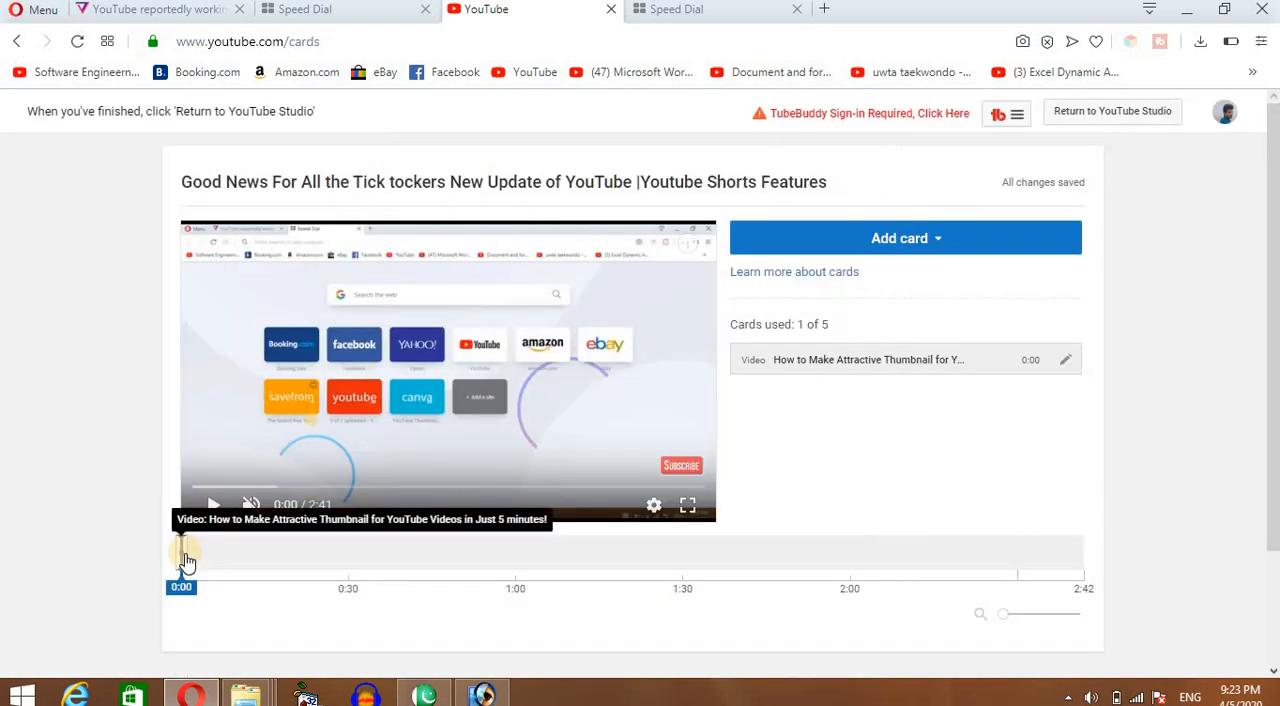
{"action": "left_click_drag", "start_coordinate": [185, 560], "coordinate": [211, 565]}
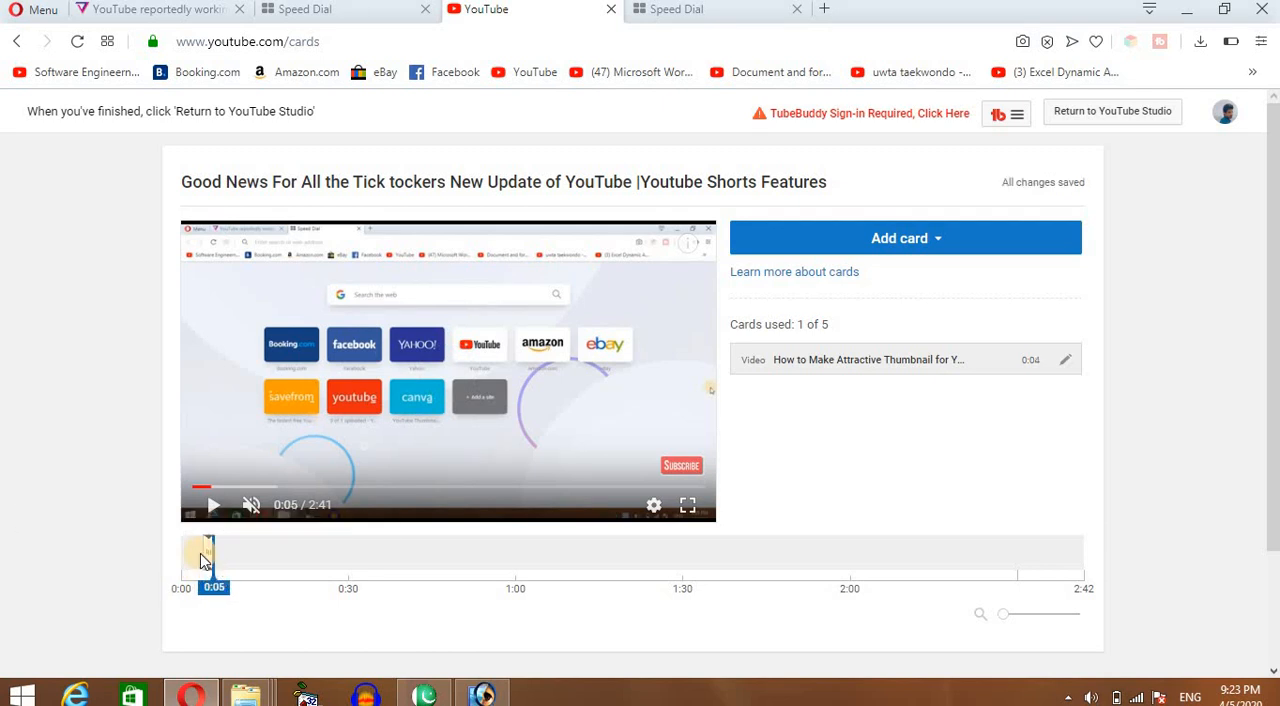
{"action": "mouse_move", "coordinate": [206, 553]}
{"action": "left_mouse_down"}
{"action": "mouse_move", "coordinate": [257, 558]}
{"action": "mouse_move", "coordinate": [261, 570]}
{"action": "left_mouse_up"}
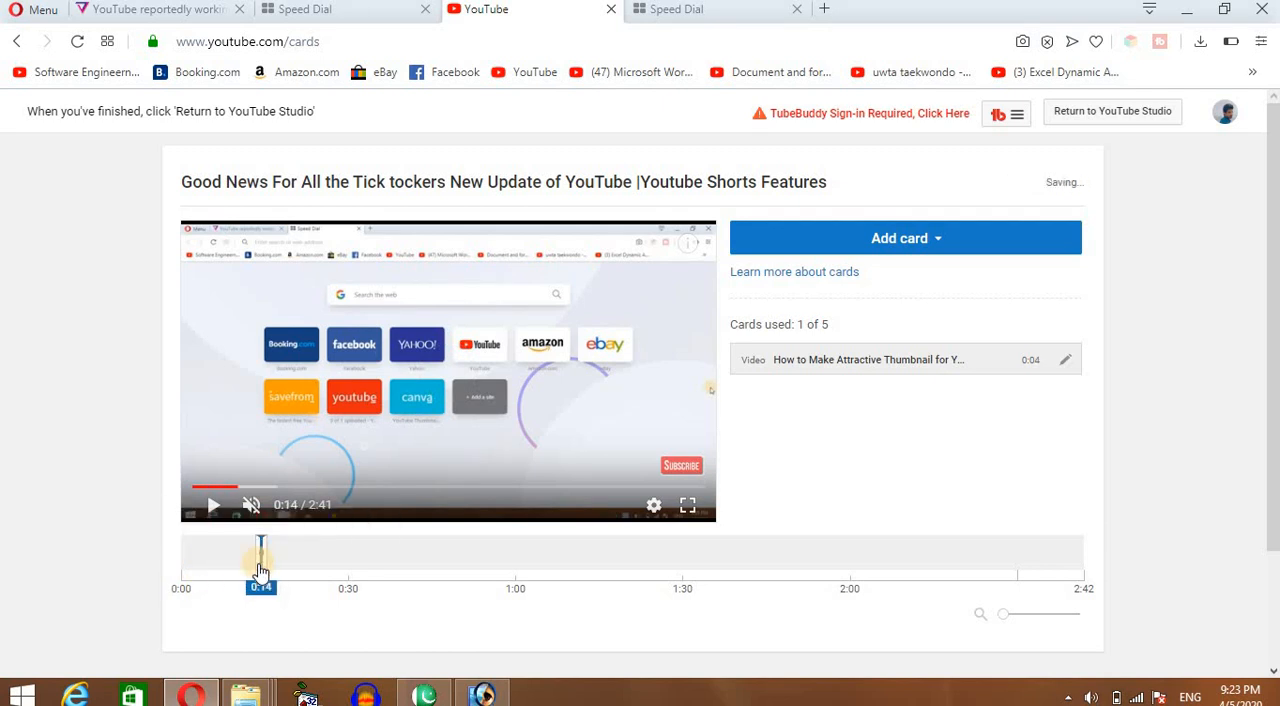
Create a second video card for the upload "Sub I will Sub You Back?" and move it to 1:01 on the timeline.
{"action": "left_click", "coordinate": [487, 590]}
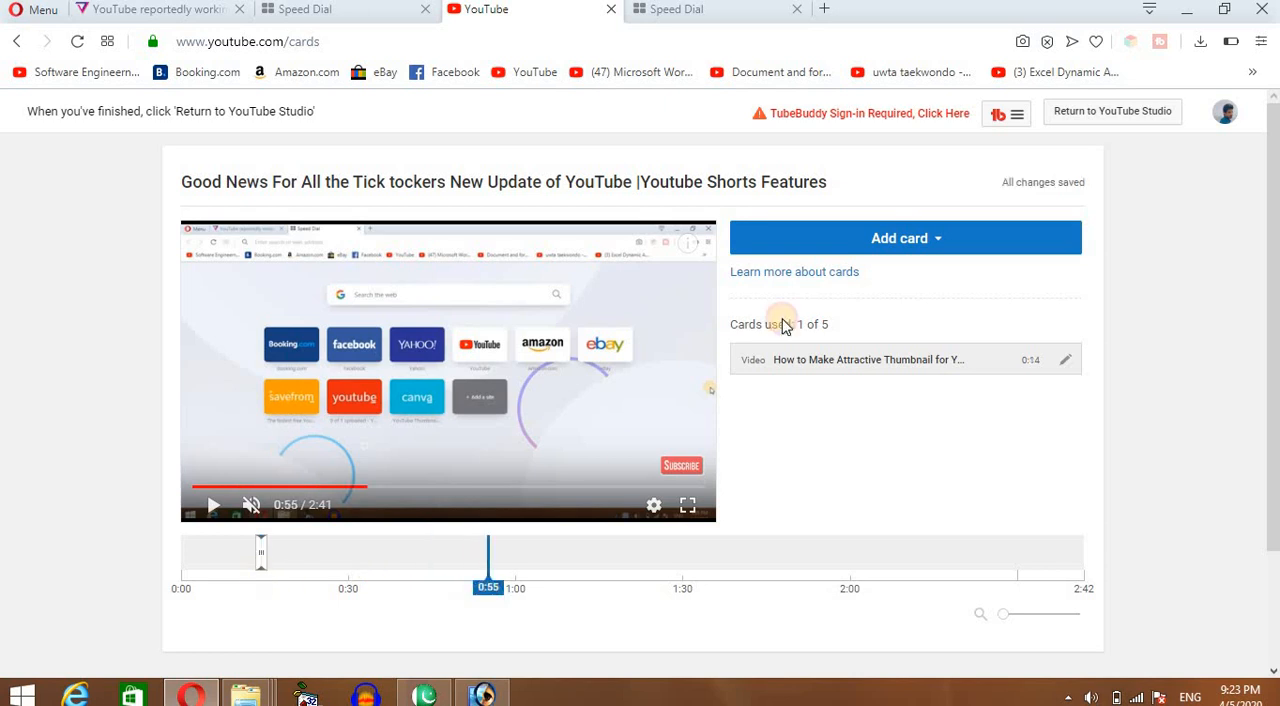
{"action": "left_click", "coordinate": [962, 240]}
{"action": "left_click", "coordinate": [1047, 297]}
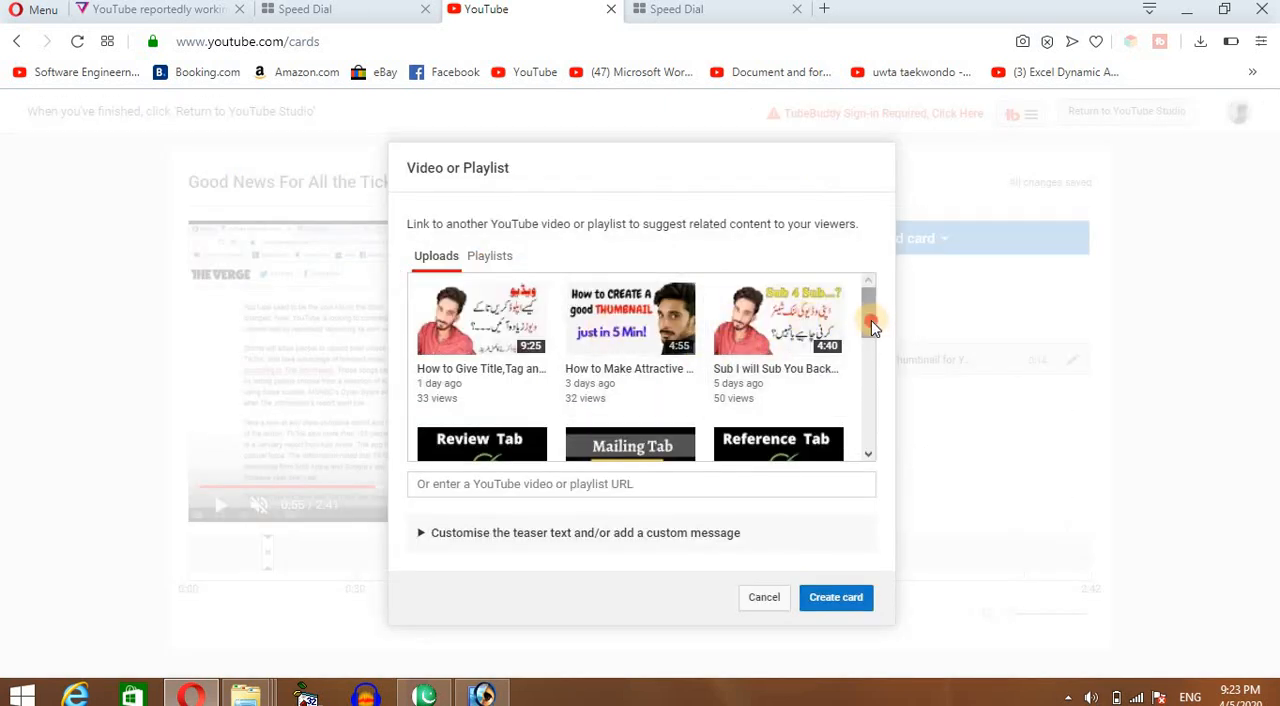
{"action": "scroll", "coordinate": [872, 328], "scroll_direction": "down", "scroll_amount": 1}
{"action": "scroll", "coordinate": [872, 330], "scroll_direction": "up", "scroll_amount": 1}
{"action": "left_click", "coordinate": [743, 319]}
{"action": "left_click", "coordinate": [828, 606]}
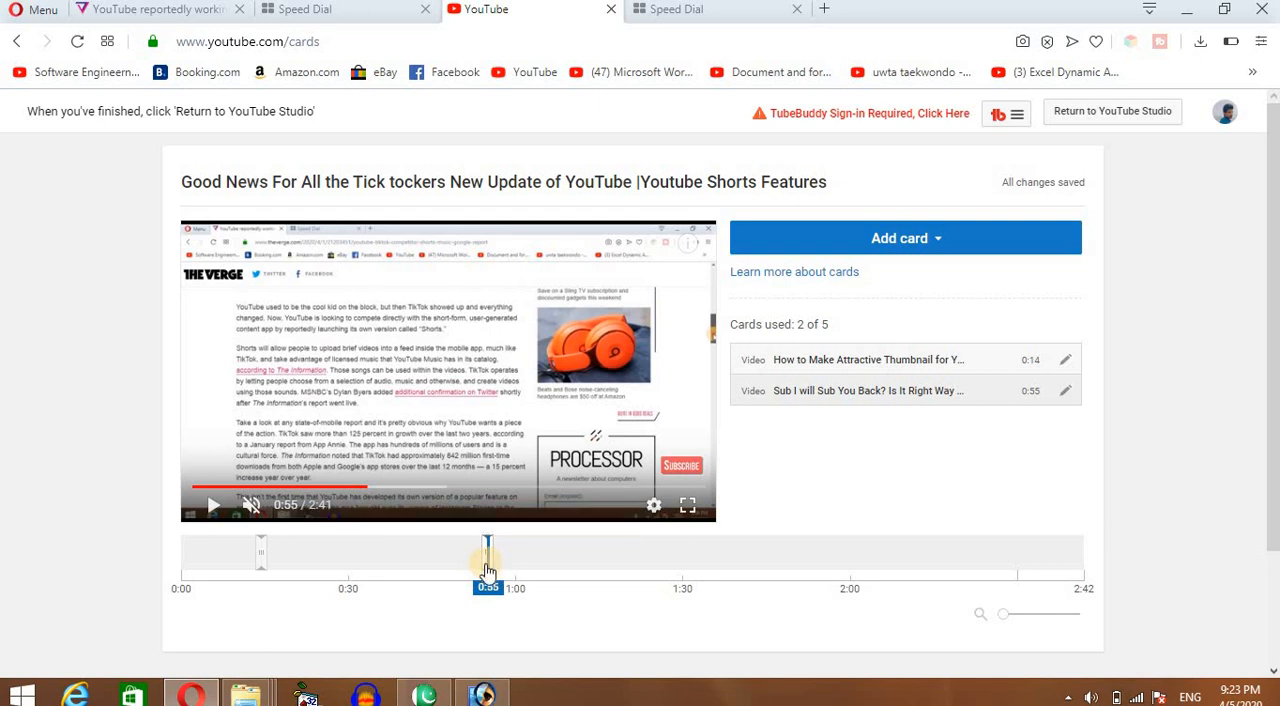
{"action": "left_click_drag", "start_coordinate": [487, 570], "coordinate": [524, 578]}
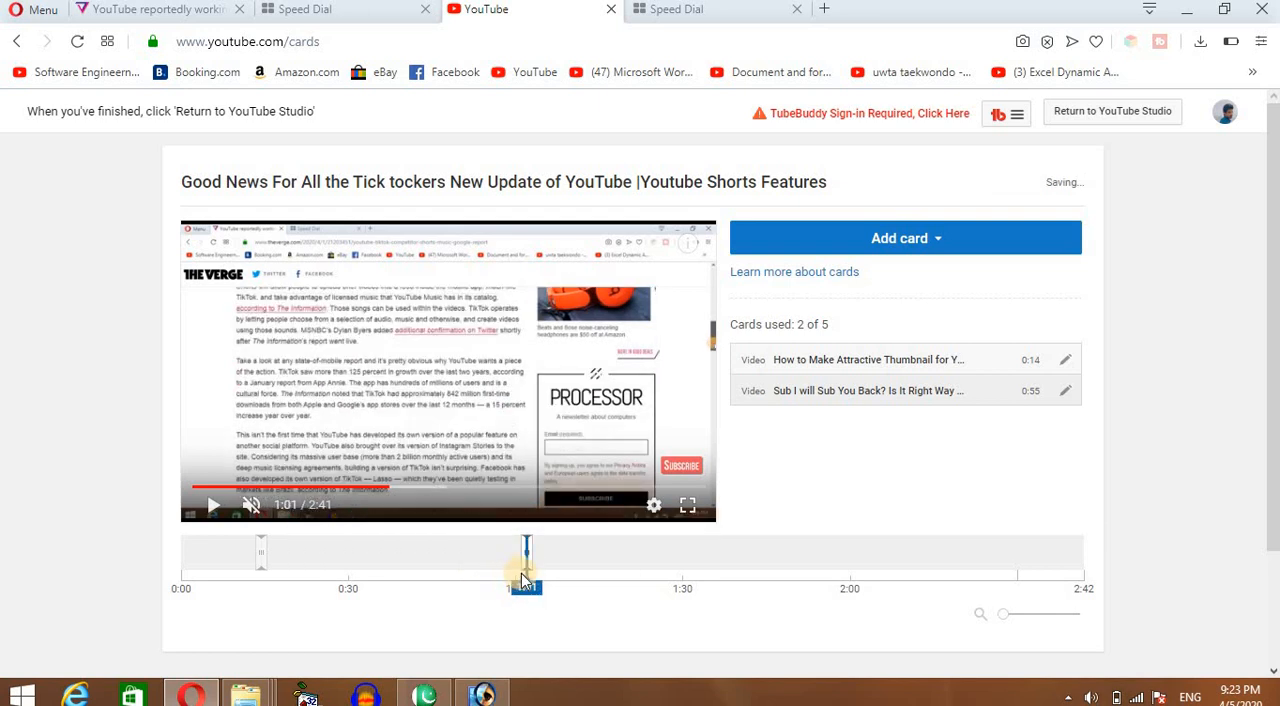
Play the preview from 0:57 to check how the second card's teaser appears, and pause it.
{"action": "left_click", "coordinate": [501, 572]}
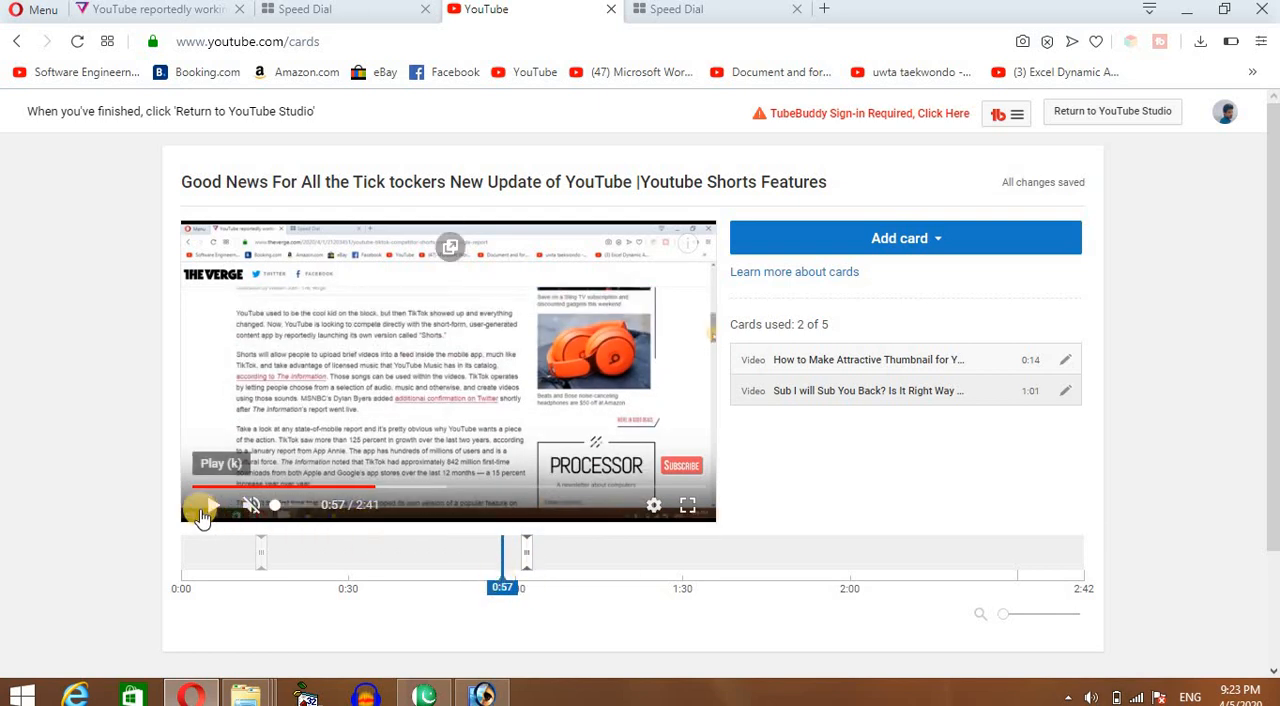
{"action": "left_click", "coordinate": [202, 513]}
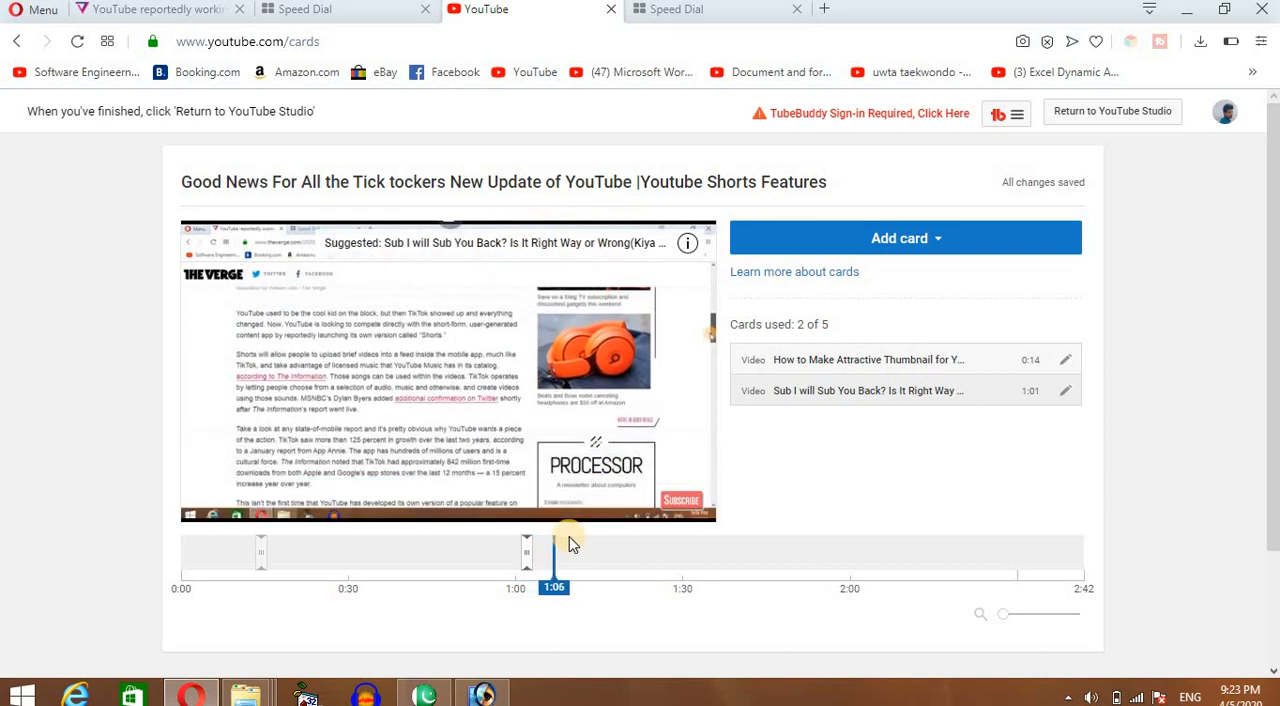
{"action": "left_click", "coordinate": [561, 491]}
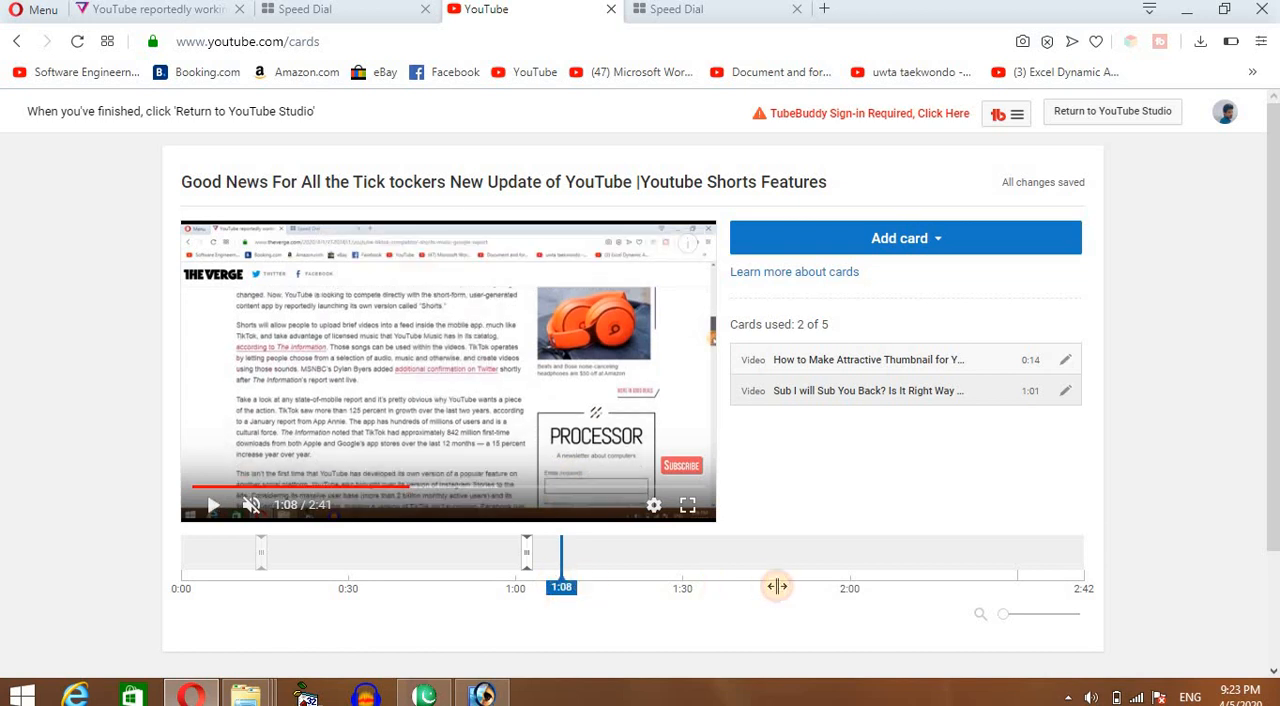
Create a third video card at 1:59 for the upload "Design tab in ms word".
{"action": "left_click", "coordinate": [846, 586]}
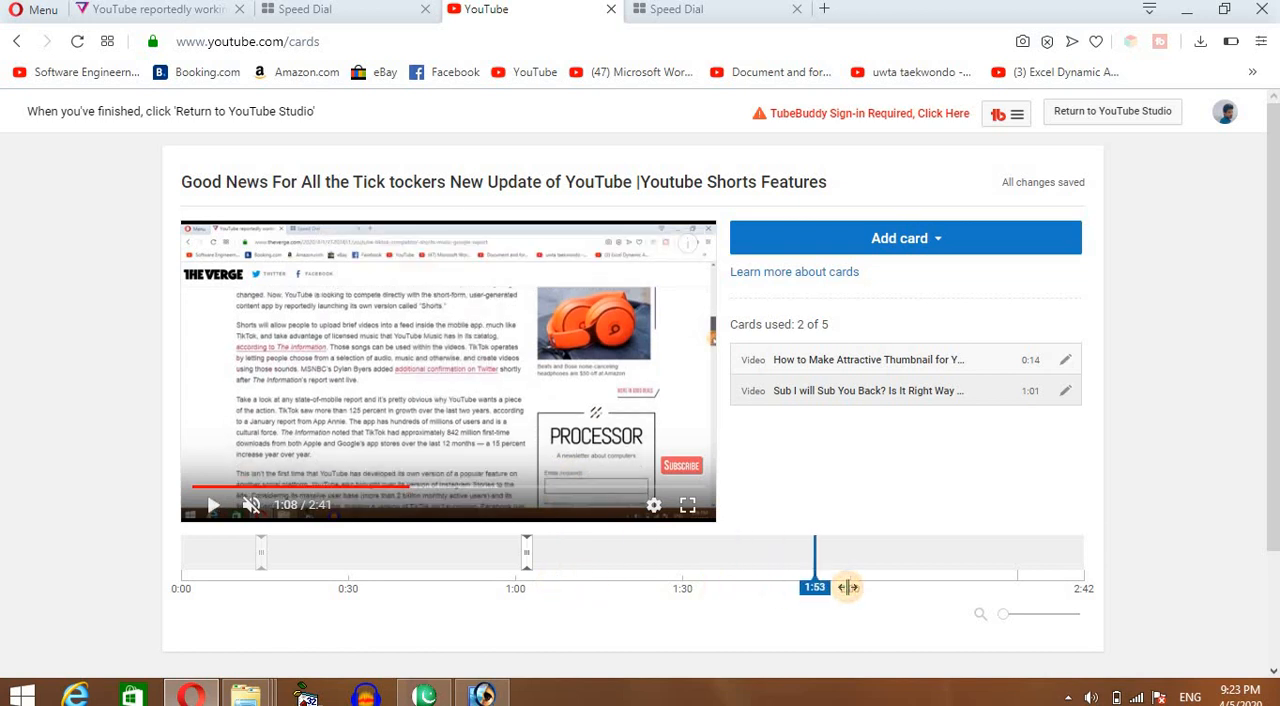
{"action": "left_click", "coordinate": [908, 240]}
{"action": "left_click", "coordinate": [1045, 299]}
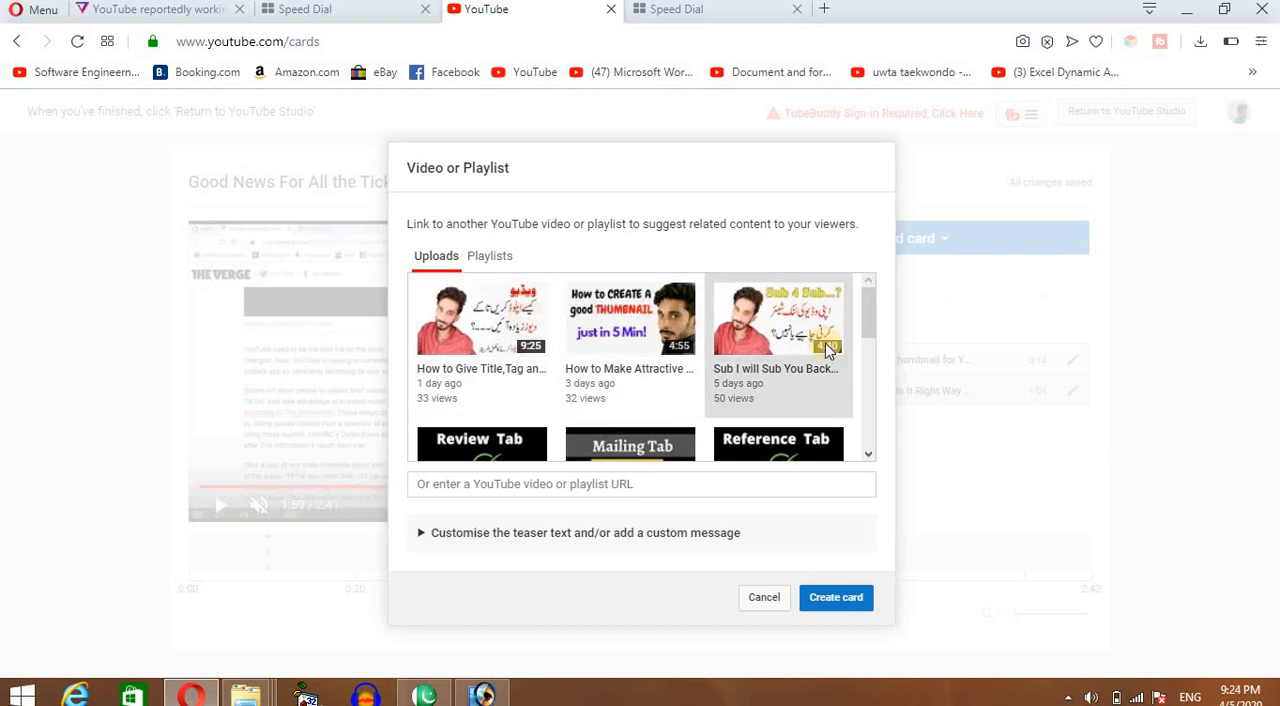
{"action": "left_click_drag", "start_coordinate": [870, 323], "coordinate": [868, 367]}
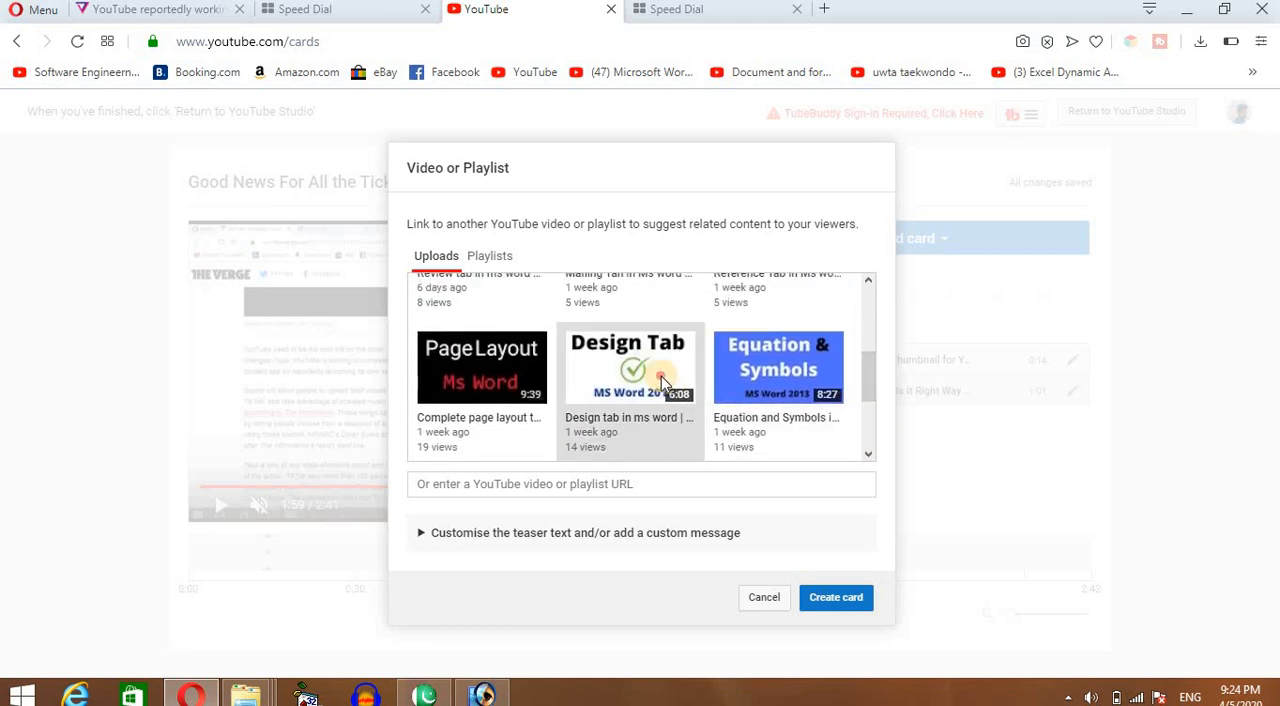
{"action": "left_click", "coordinate": [828, 594]}
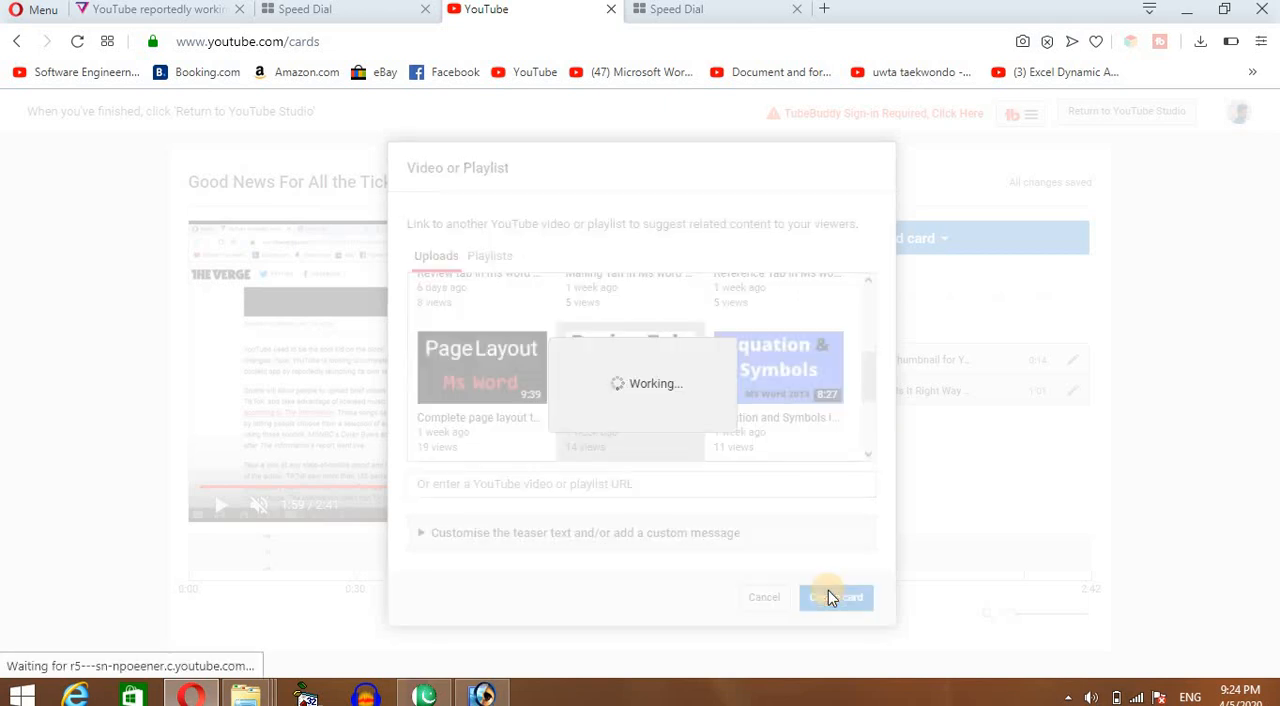